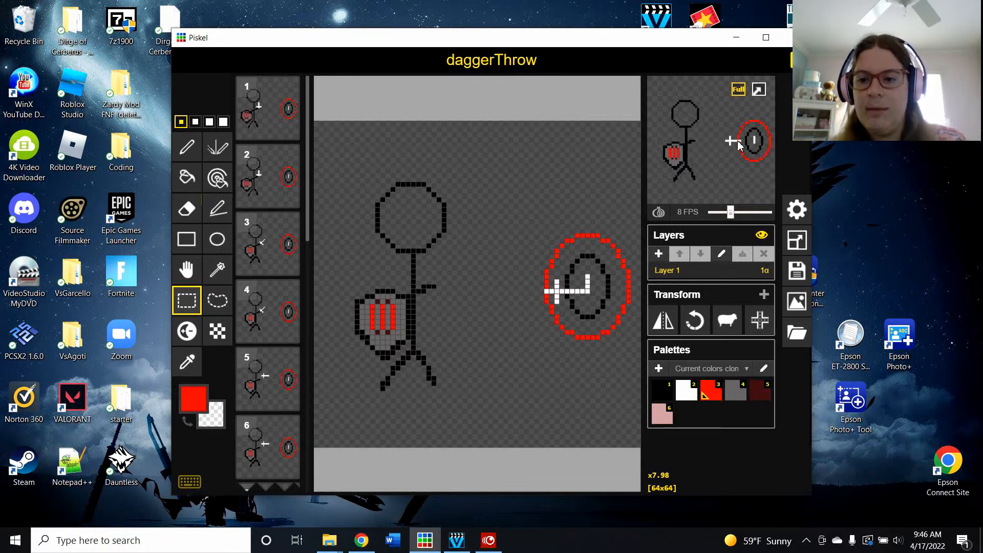
# Step: Select the second frame and set the animation preview speed to 16 FPS
pyautogui.moveTo(307, 97)
pyautogui.mouseDown()
pyautogui.moveTo(309, 390)
pyautogui.moveTo(314, 92)
pyautogui.mouseUp()
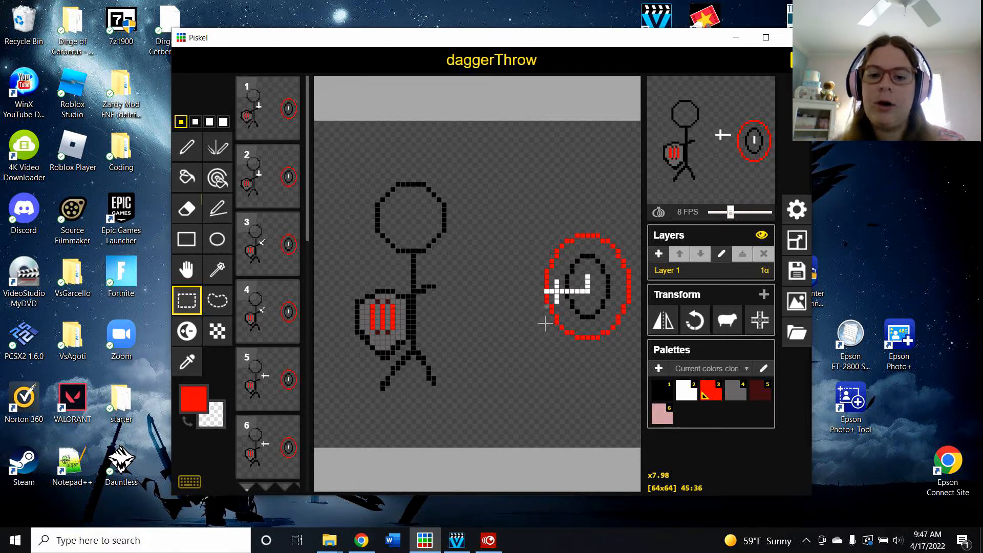
pyautogui.moveTo(708, 137)
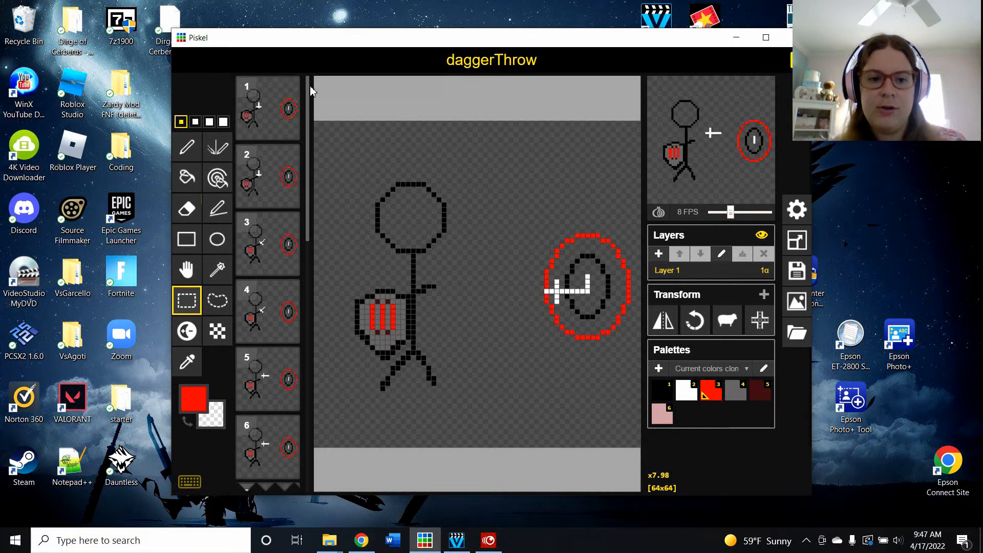
pyautogui.click(268, 176)
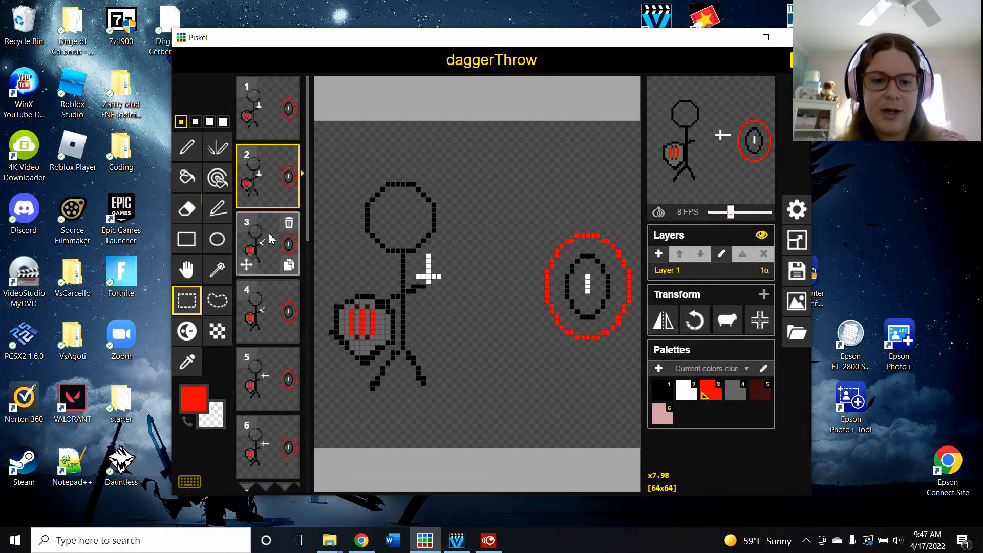
pyautogui.moveTo(308, 96)
pyautogui.mouseDown()
pyautogui.moveTo(310, 311)
pyautogui.moveTo(306, 94)
pyautogui.mouseUp()
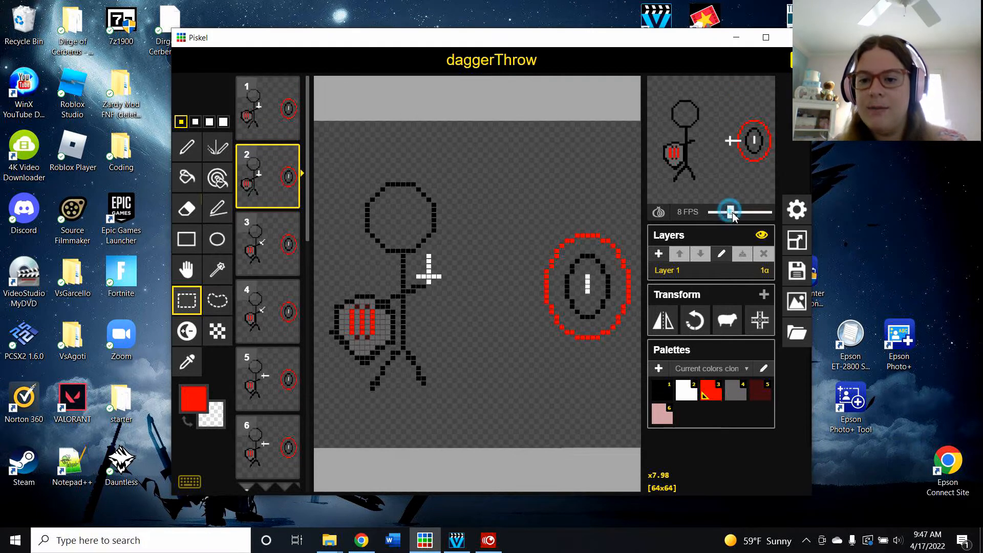
pyautogui.moveTo(733, 215); pyautogui.dragTo(753, 218)
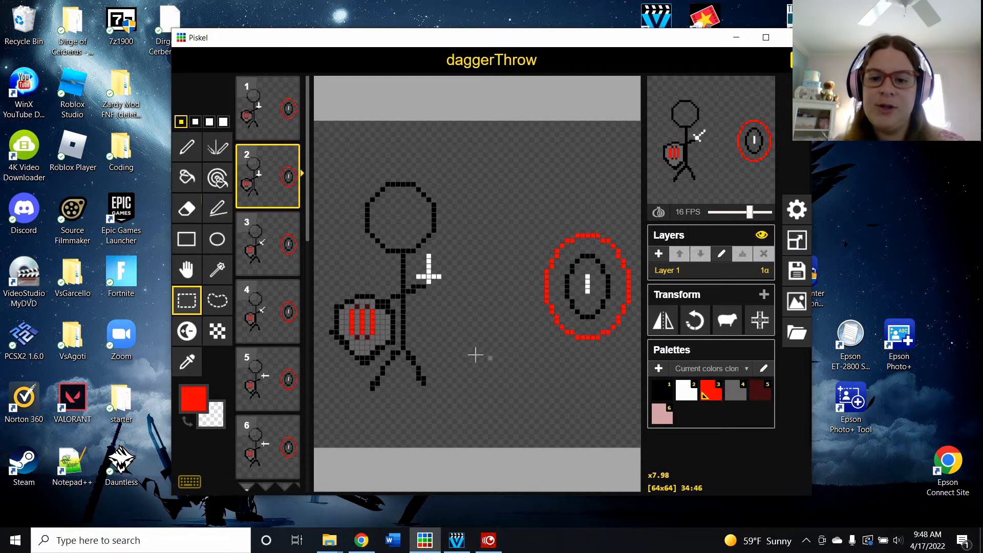
# Step: Resize the canvas to 400 x 400 px, keeping aspect ratio and resizing canvas content
pyautogui.click(792, 245)
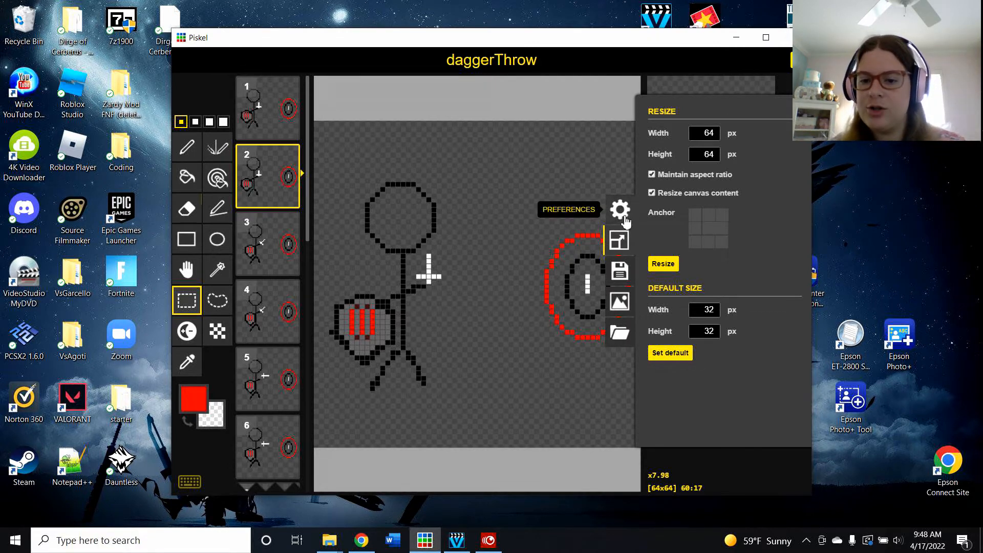
pyautogui.doubleClick(709, 133)
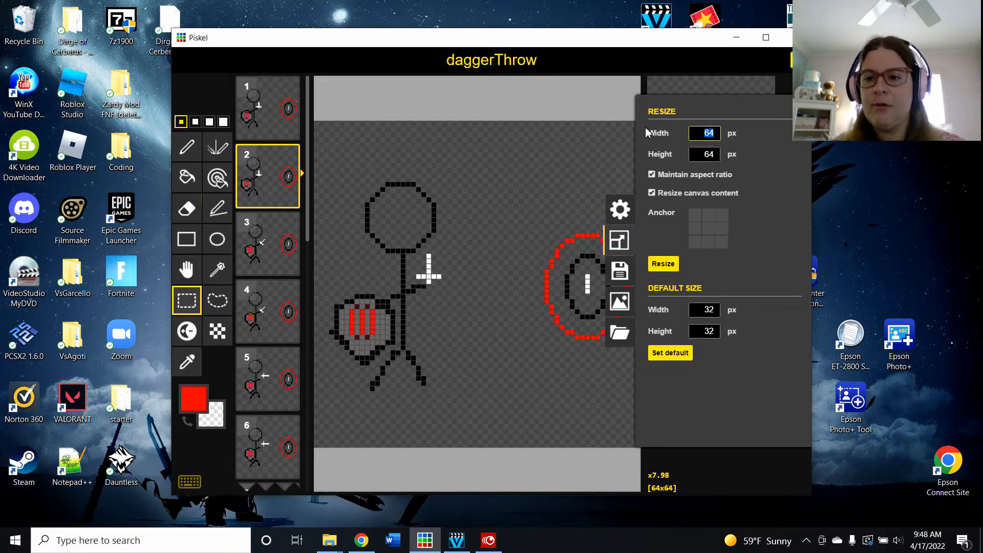
pyautogui.write('4000')
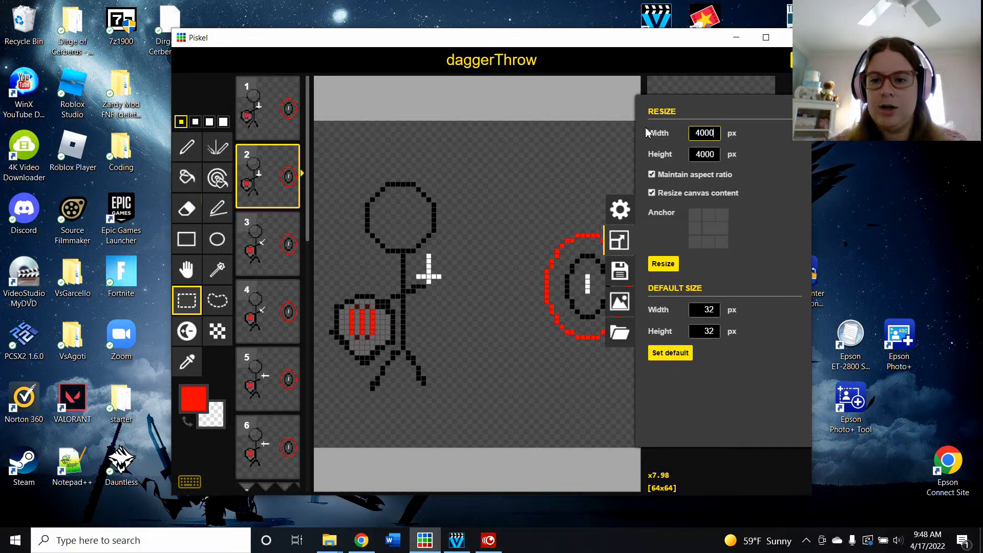
pyautogui.press('BackSpace')
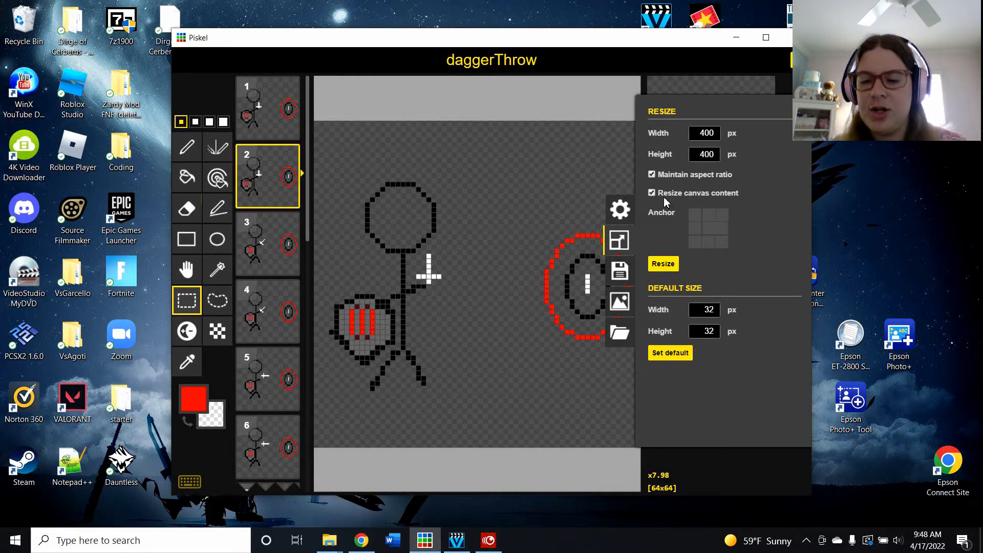
pyautogui.click(663, 263)
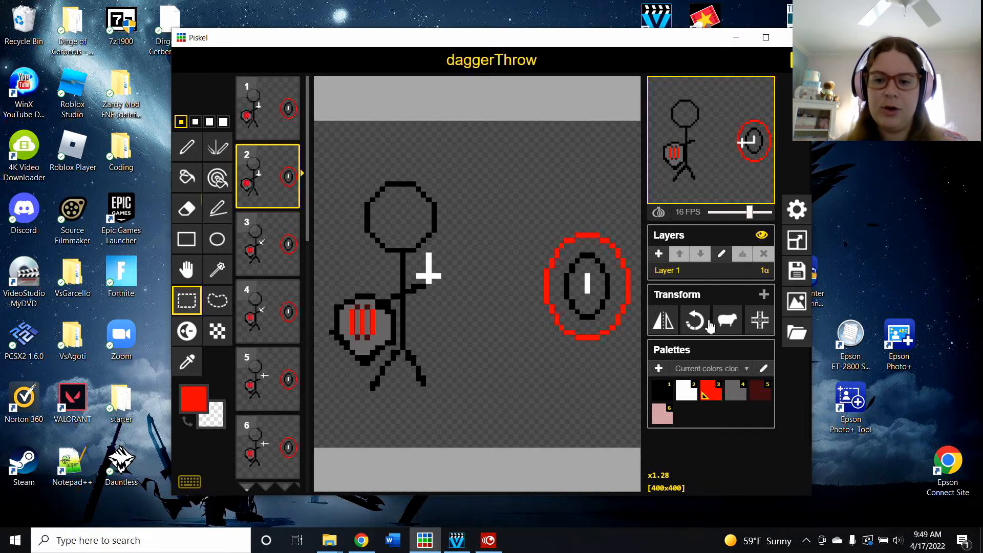
# Step: Export the animation as a PNG spritesheet and save it as daggerThrow in Downloads
pyautogui.click(796, 308)
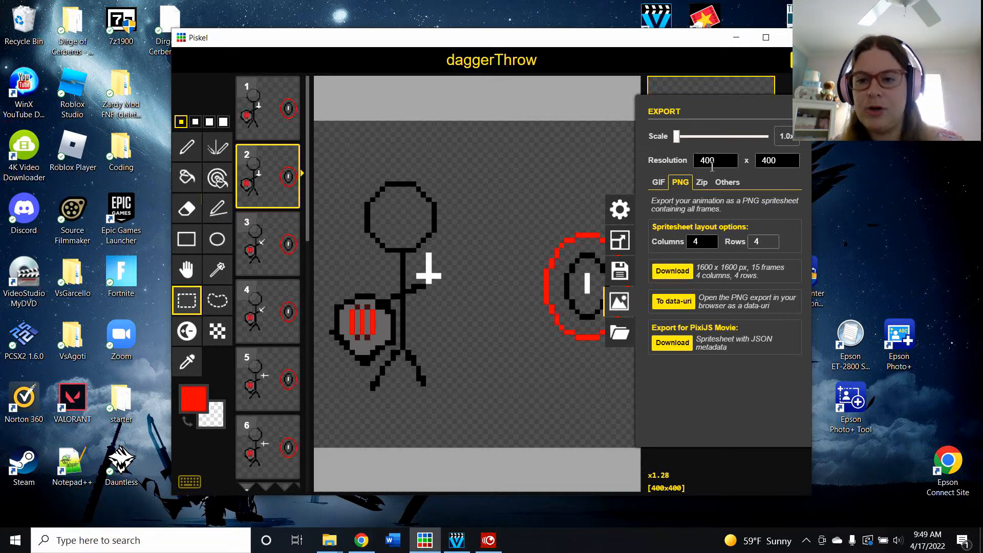
pyautogui.click(668, 271)
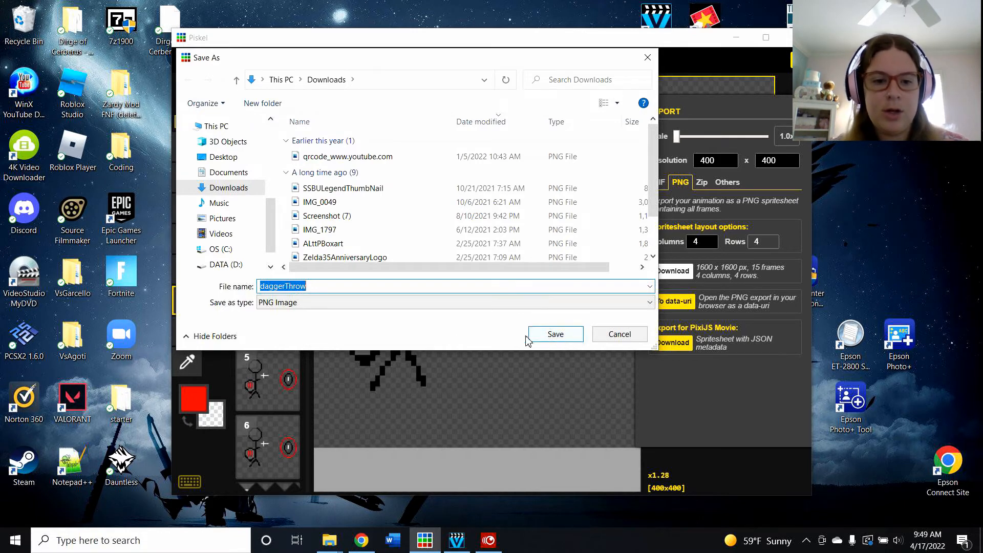
pyautogui.click(556, 334)
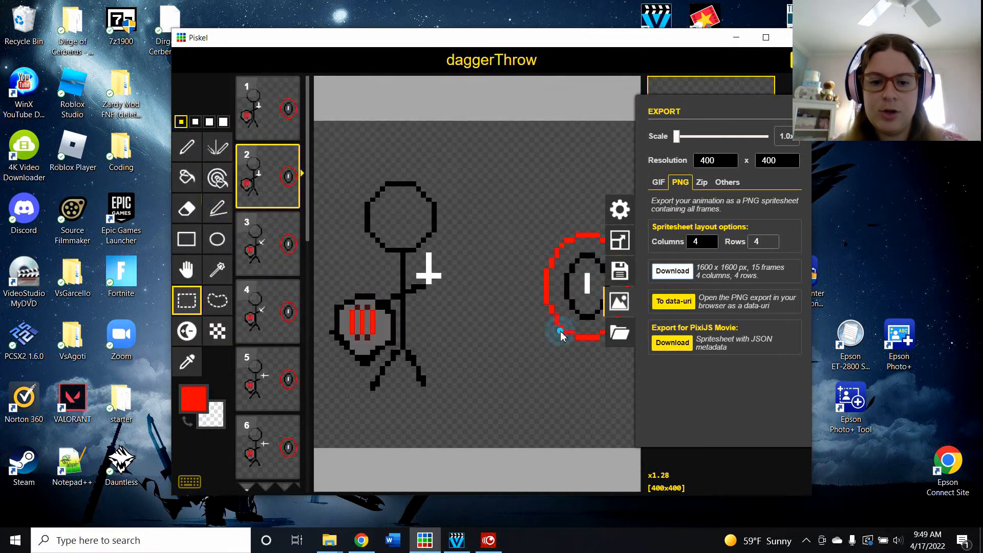
pyautogui.click(456, 540)
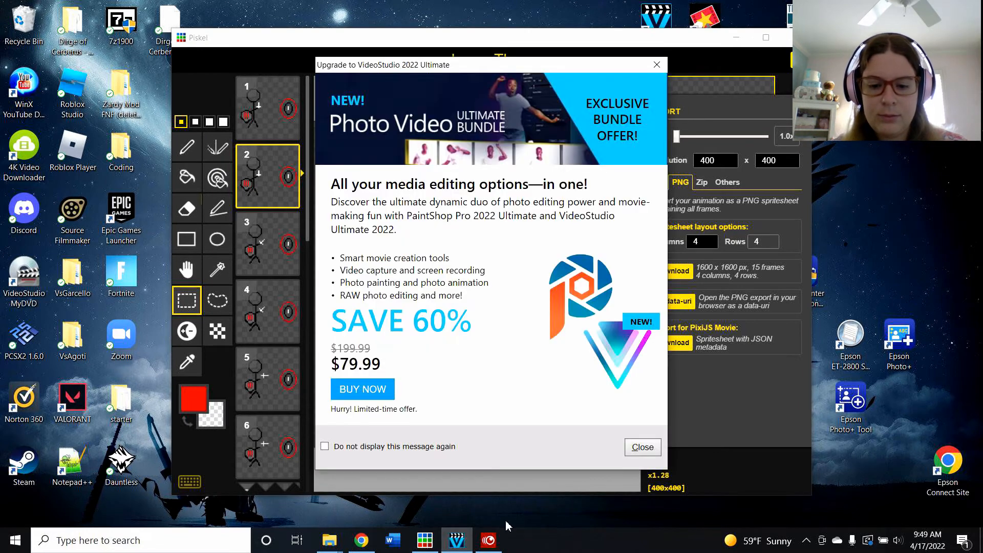
pyautogui.click(488, 540)
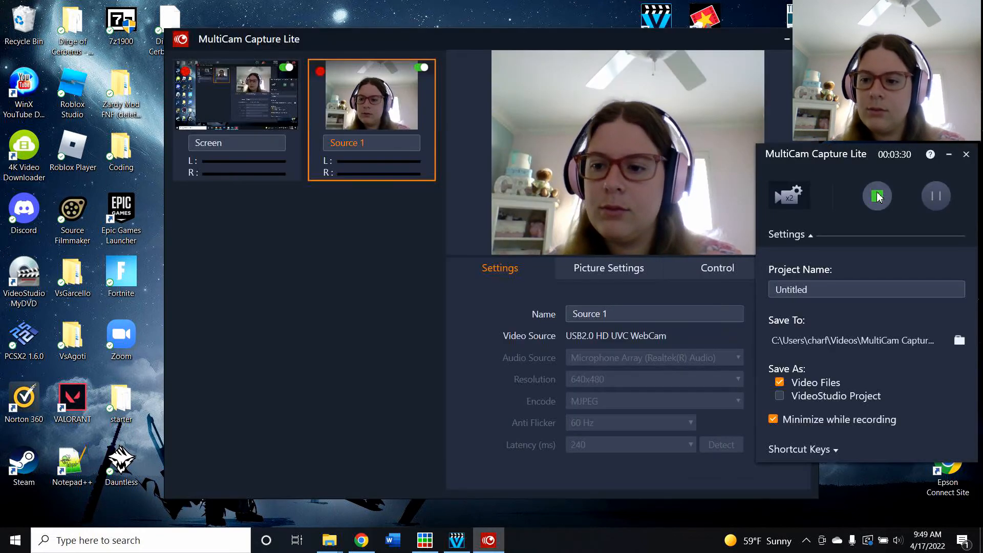
pyautogui.click(936, 197)
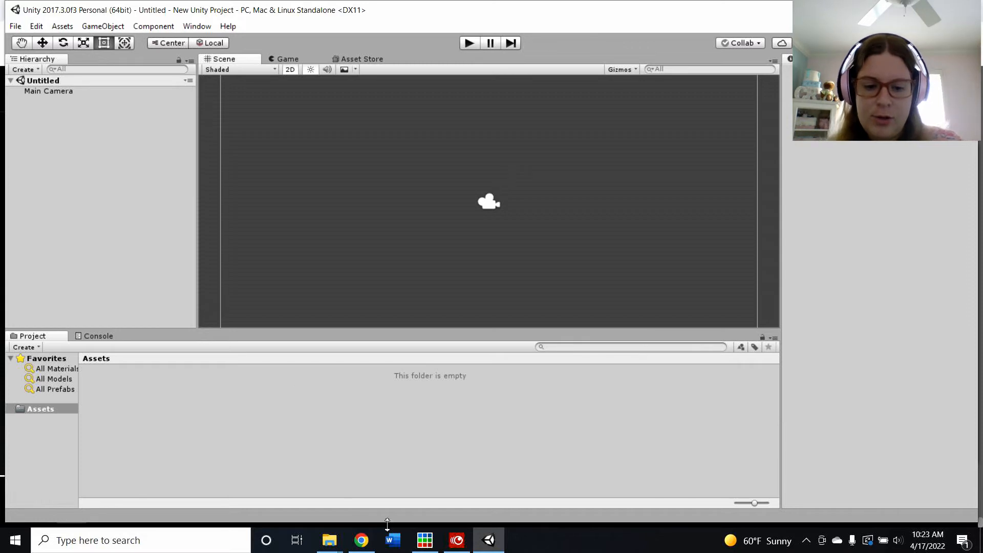
# Step: In File Explorer, paste the daggerThrow PNG into the Unity project's Assets folder, then return to Unity
pyautogui.moveTo(329, 544)
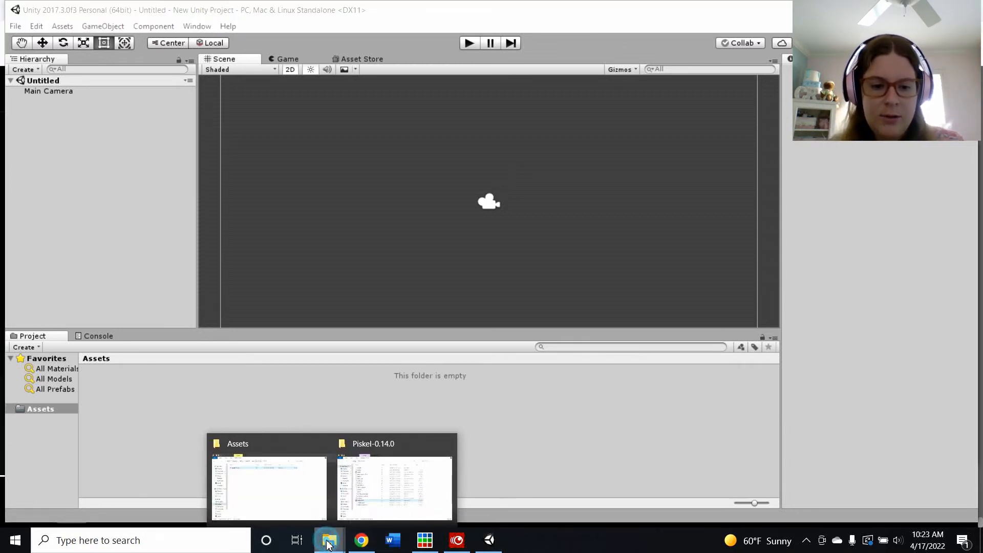
pyautogui.click(253, 471)
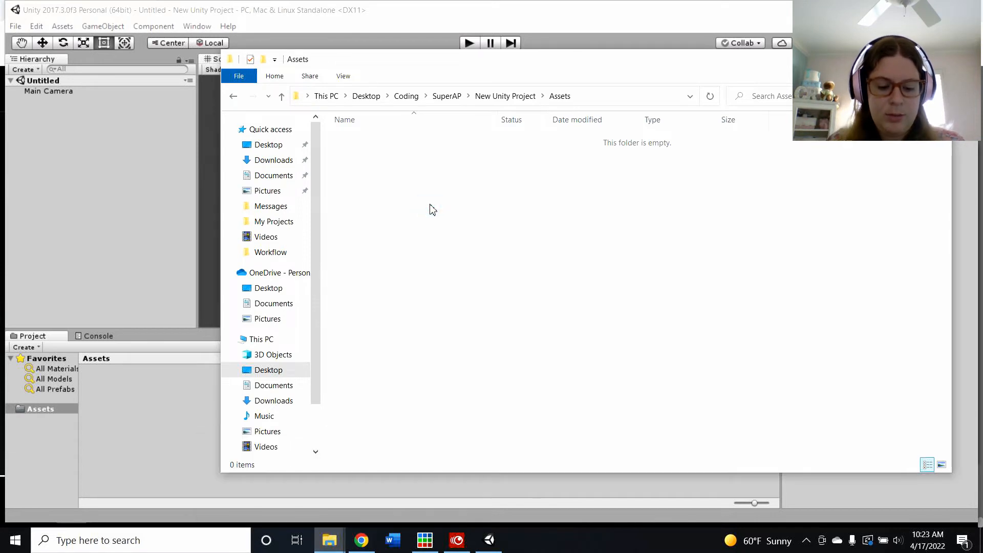
pyautogui.hotkey('ctrl', 'v')
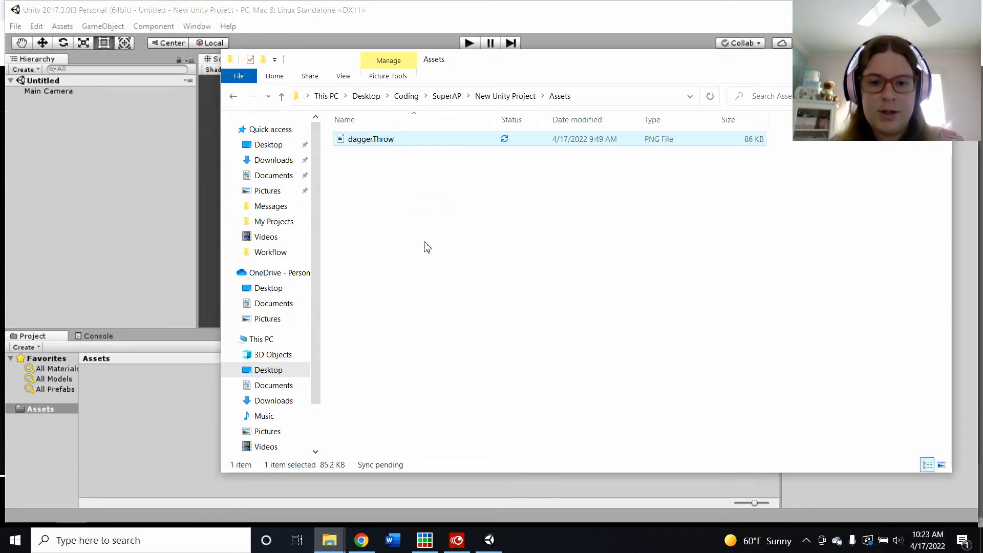
pyautogui.moveTo(691, 61); pyautogui.dragTo(735, 142)
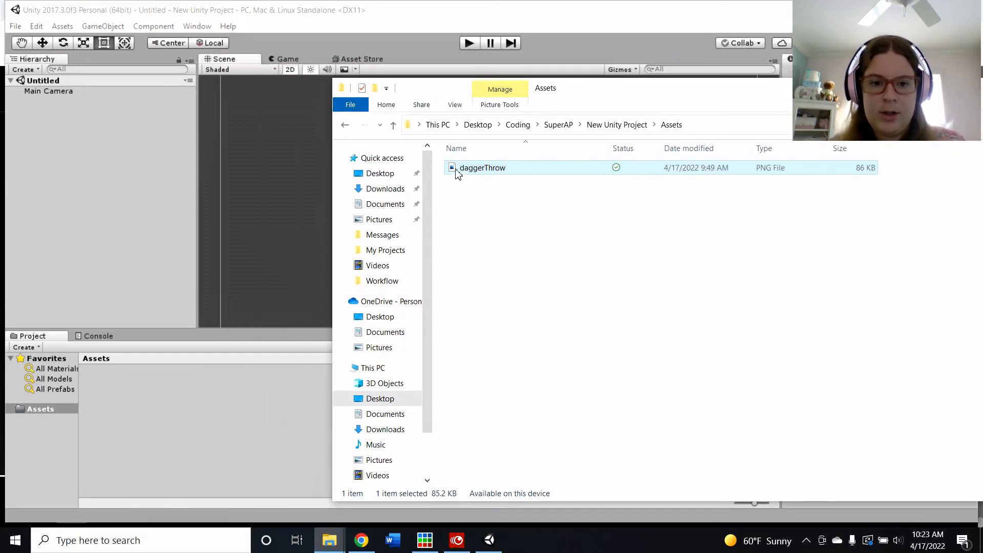
pyautogui.click(189, 187)
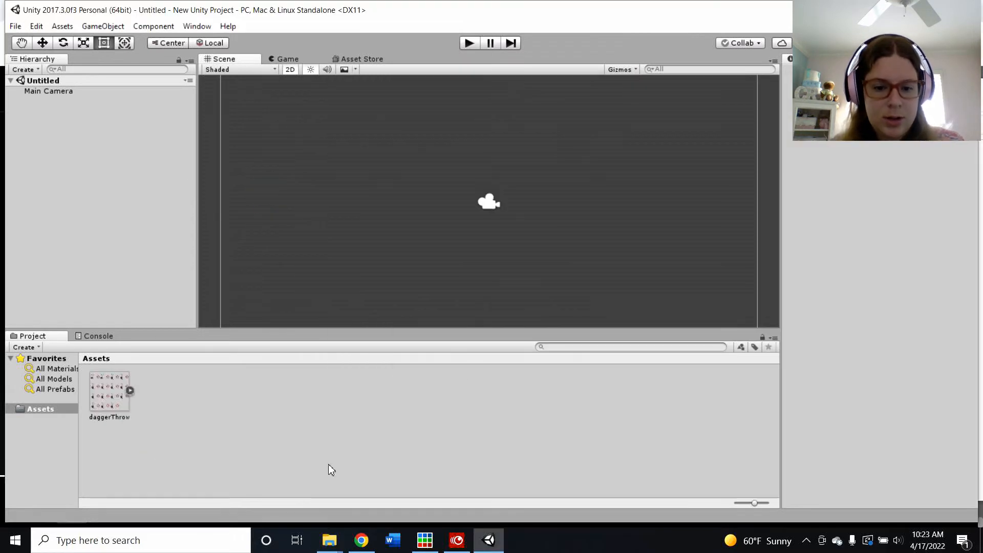
# Step: Select the daggerThrow asset, set its Sprite Mode to Multiple, and apply the change
pyautogui.click(104, 399)
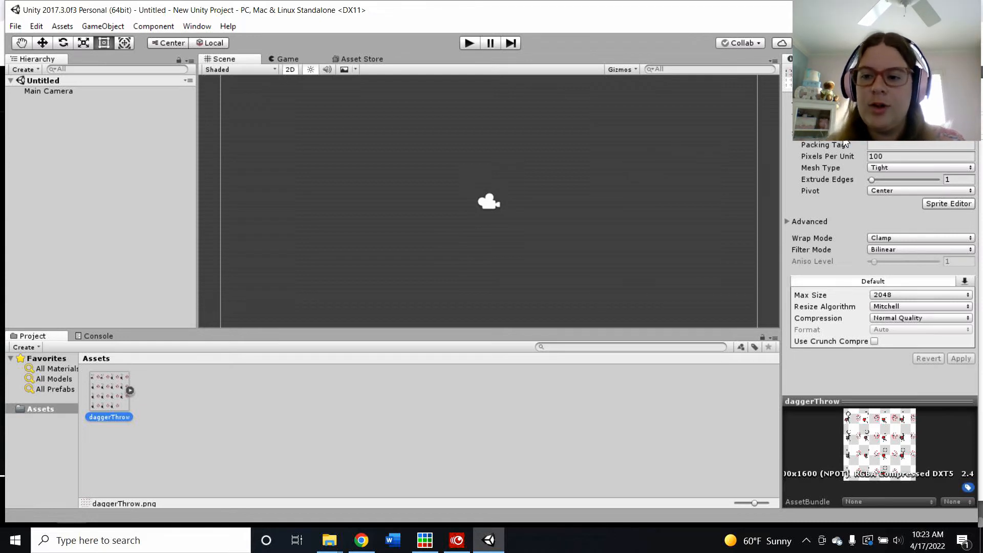
pyautogui.click(878, 138)
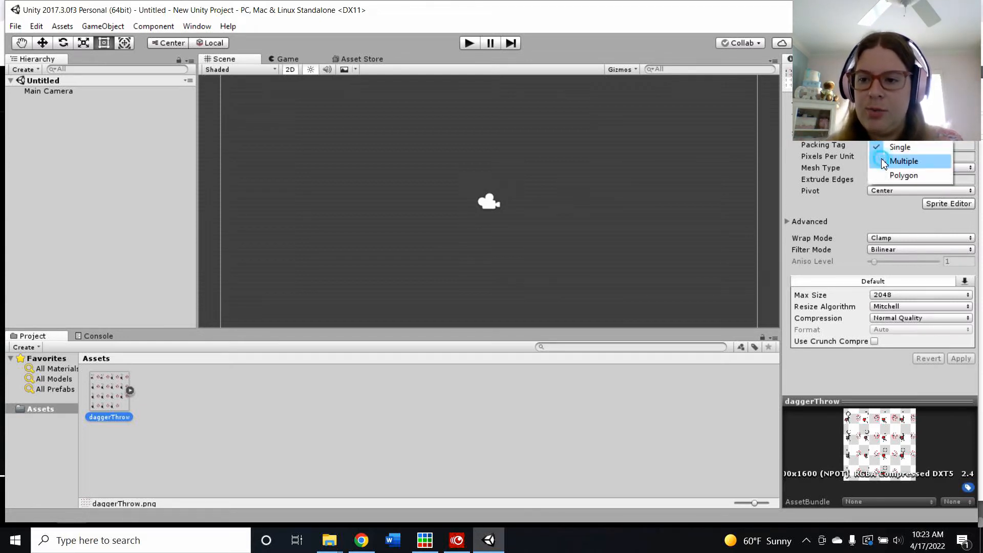
pyautogui.click(902, 161)
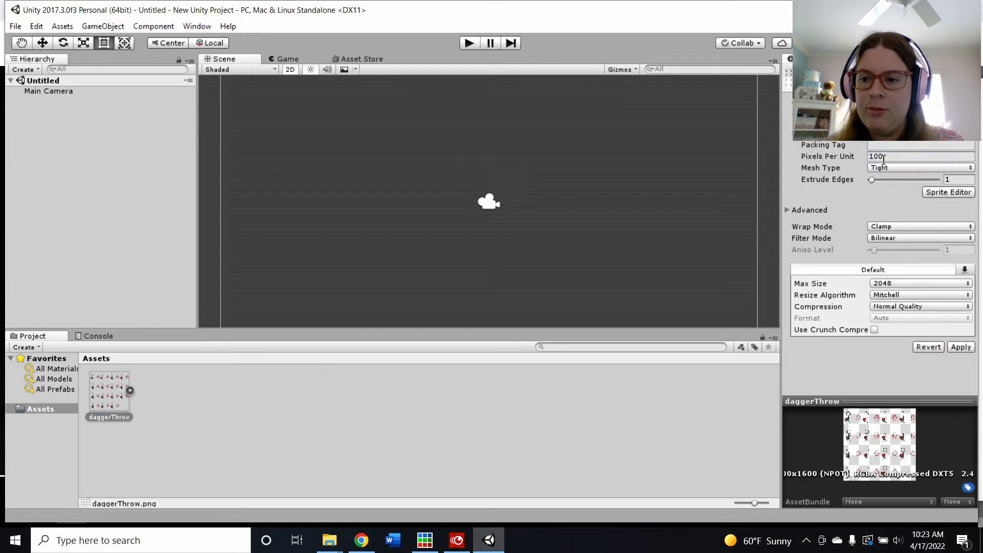
pyautogui.click(961, 347)
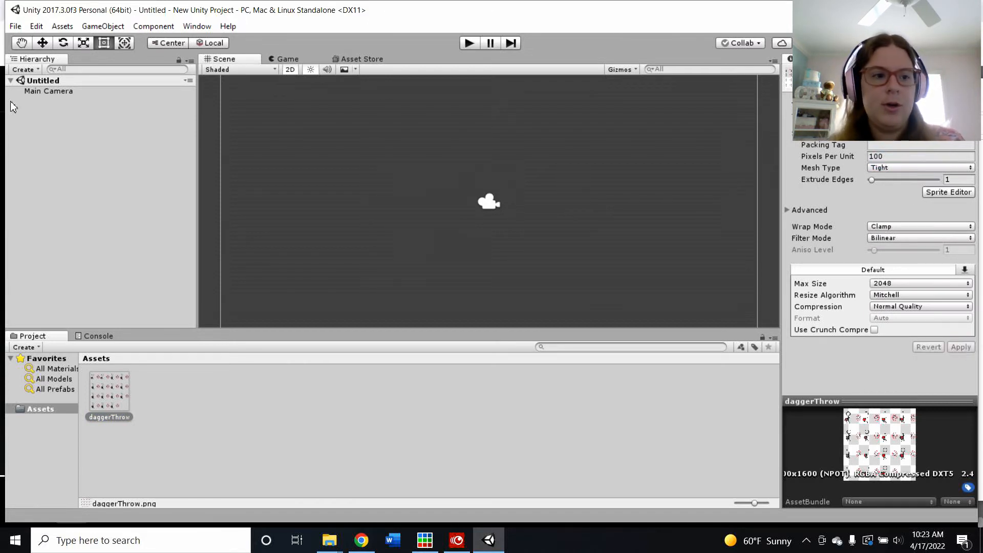
# Step: Open the Sprite Editor and slice the sheet automatically with the Delete Existing method
pyautogui.click(947, 193)
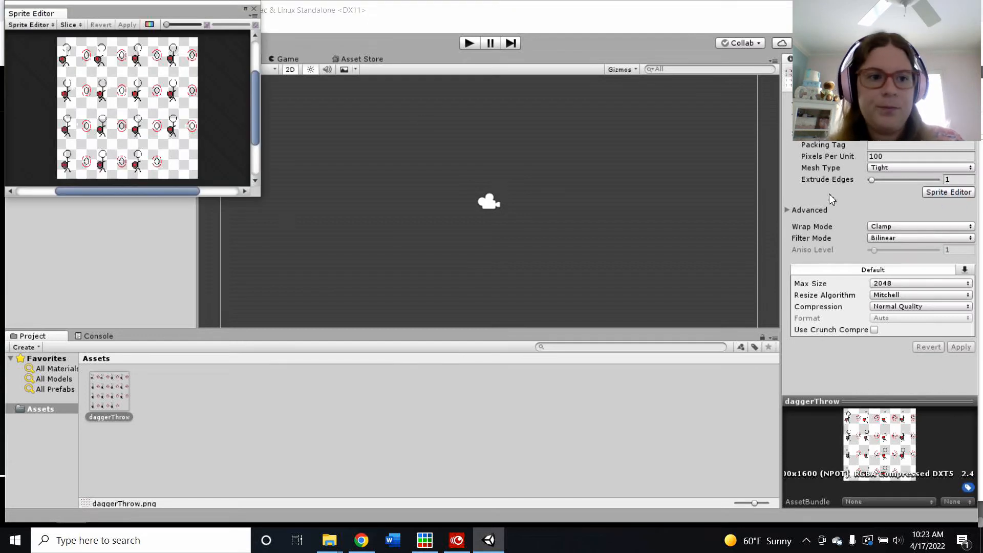
pyautogui.click(70, 25)
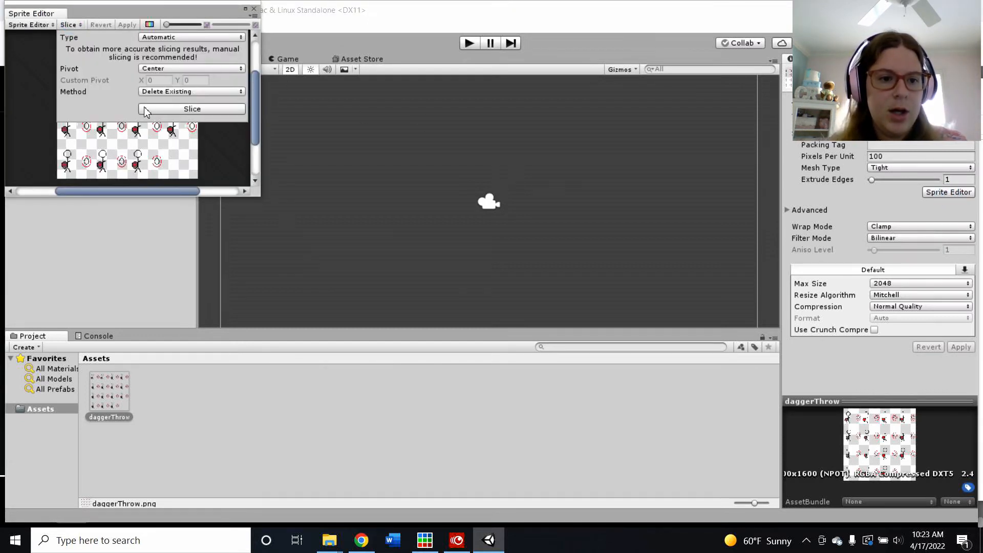
pyautogui.click(179, 108)
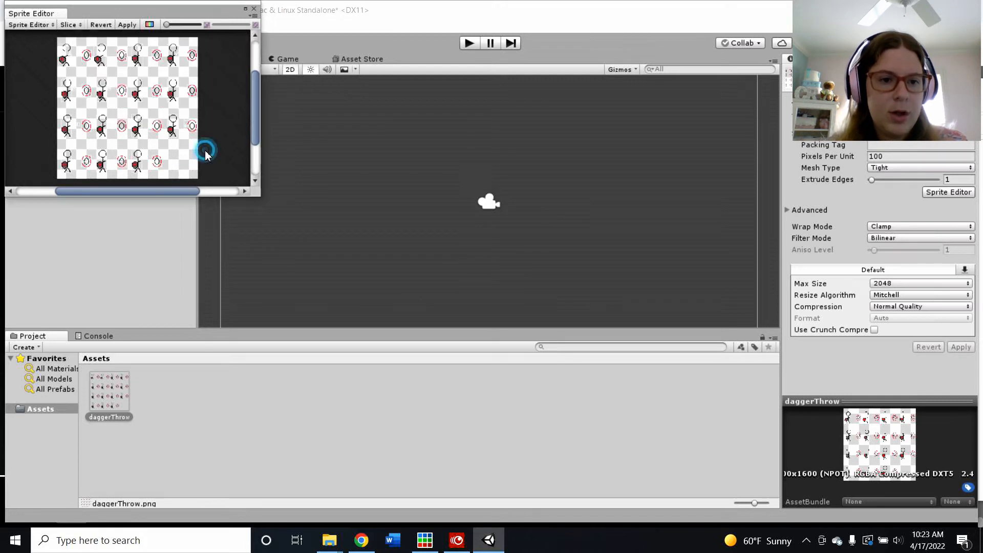
pyautogui.click(246, 8)
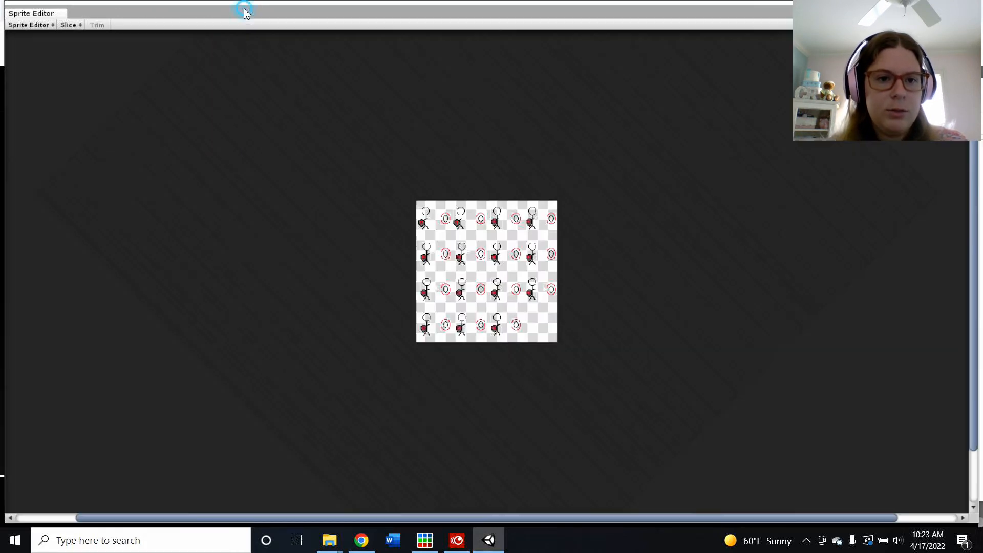
# Step: Inspect the individual sliced sprites across the sheet
pyautogui.click(443, 220)
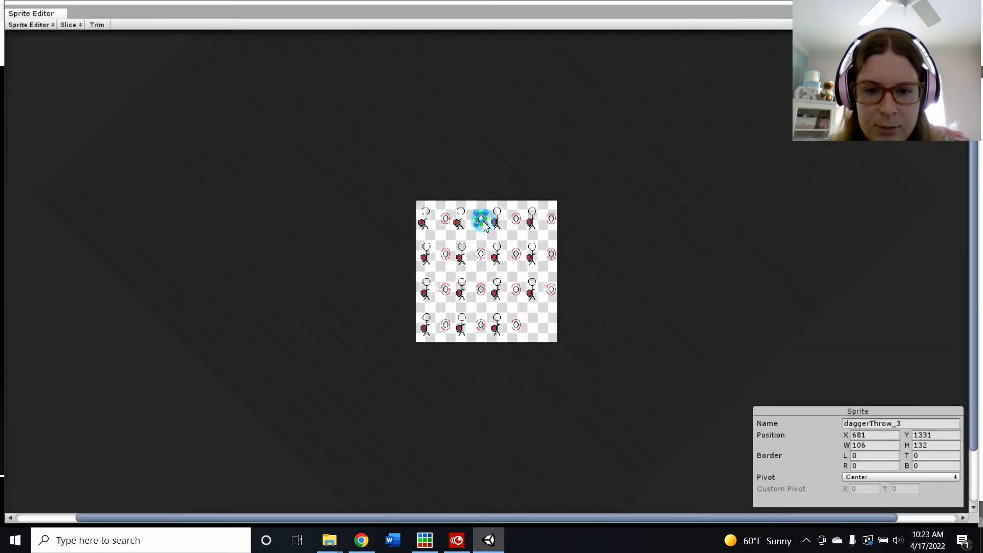
pyautogui.click(496, 219)
pyautogui.click(520, 222)
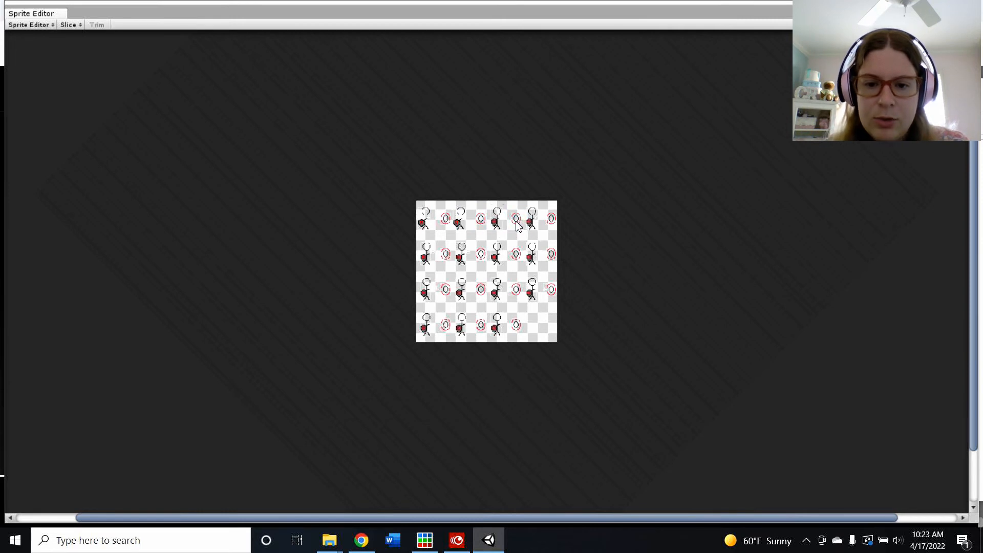
pyautogui.click(517, 221)
pyautogui.click(532, 221)
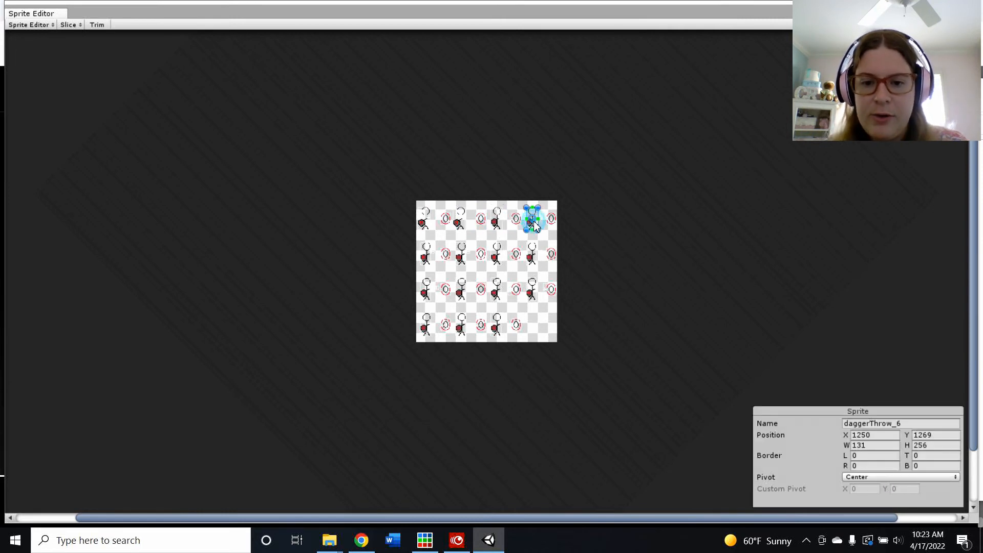
pyautogui.click(549, 289)
pyautogui.click(526, 289)
pyautogui.click(512, 287)
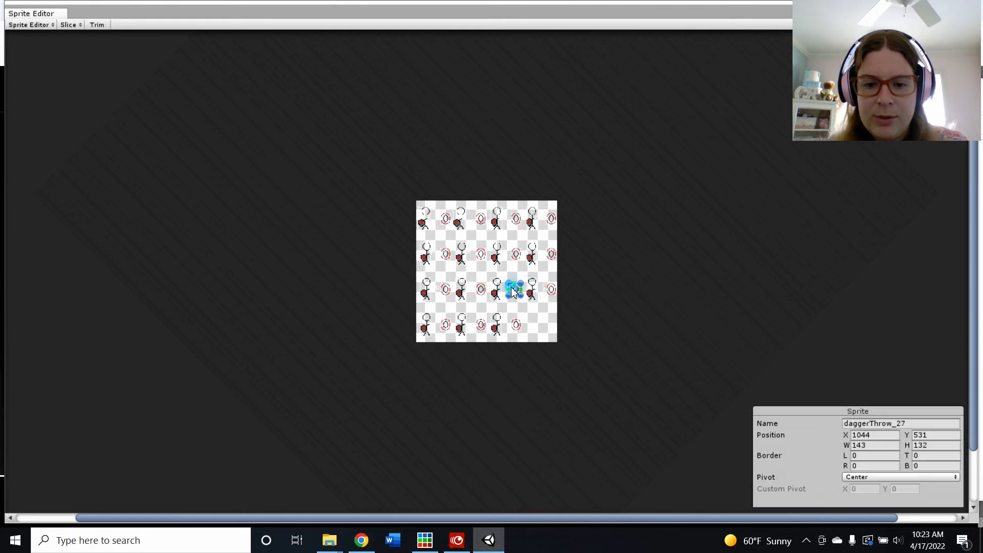
pyautogui.click(496, 286)
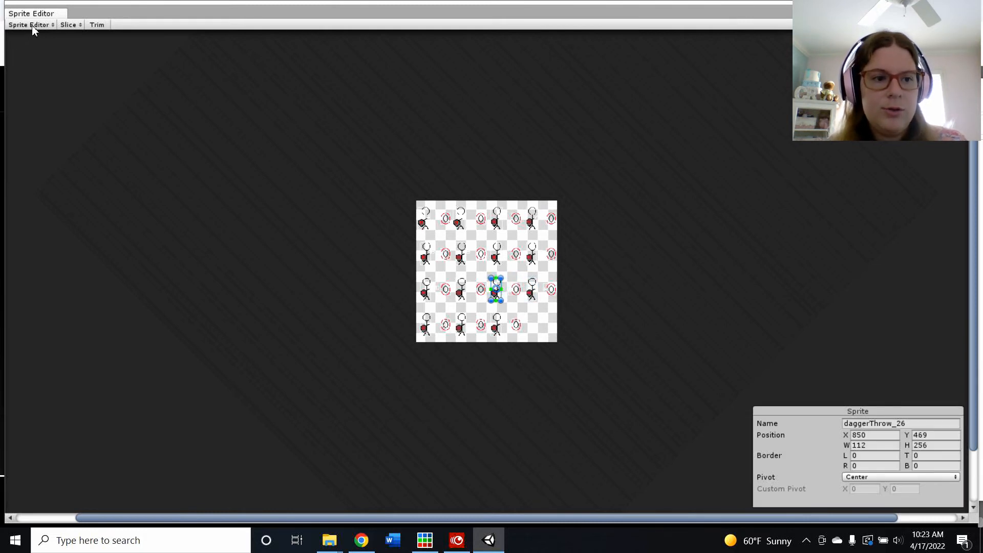
# Step: Switch the slice type to Grid By Cell Size and set the pixel size to 400 by 400
pyautogui.click(70, 25)
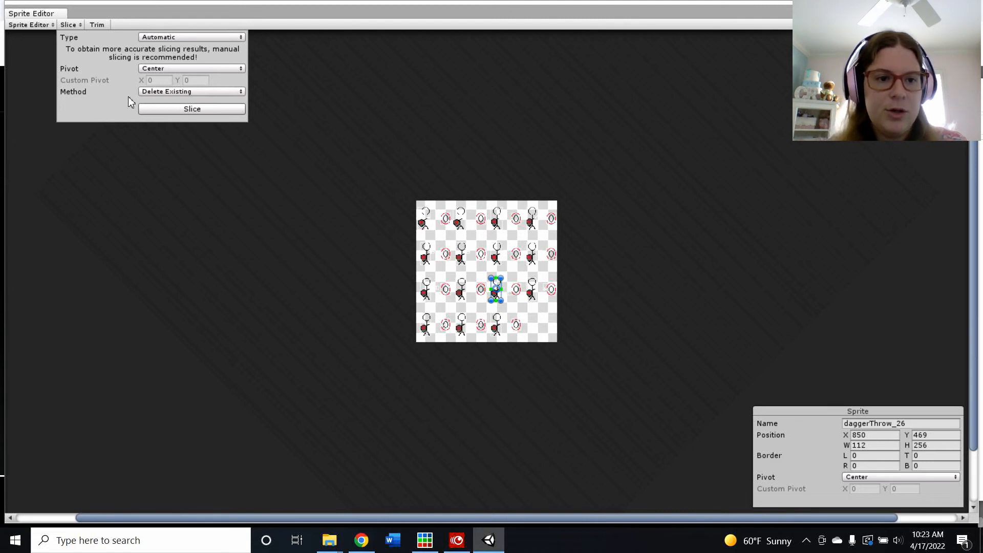
pyautogui.click(155, 39)
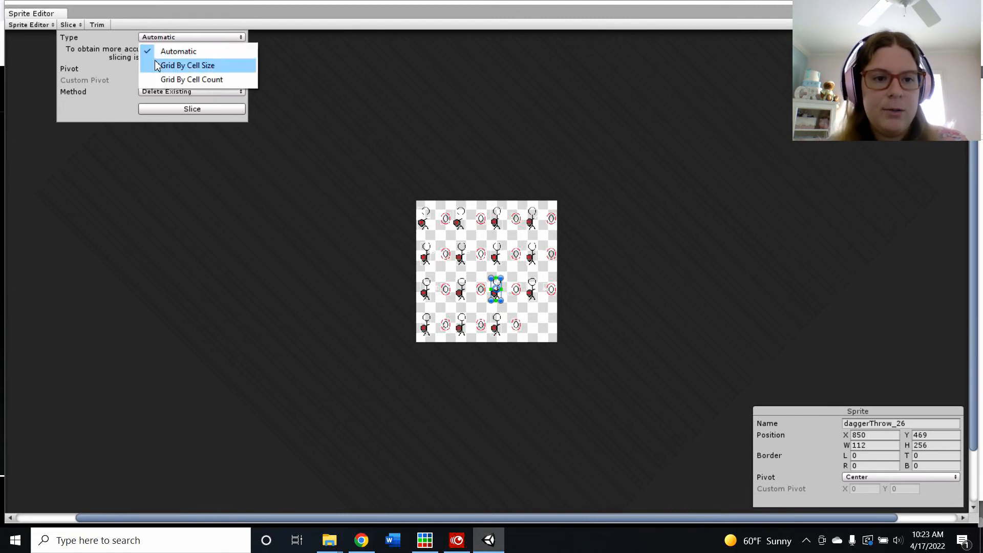
pyautogui.click(156, 64)
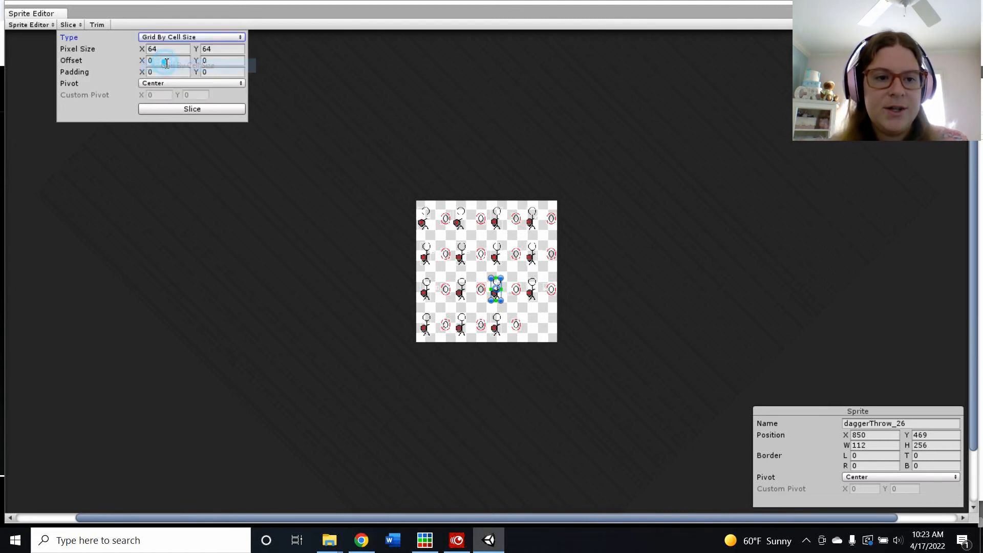
pyautogui.click(190, 36)
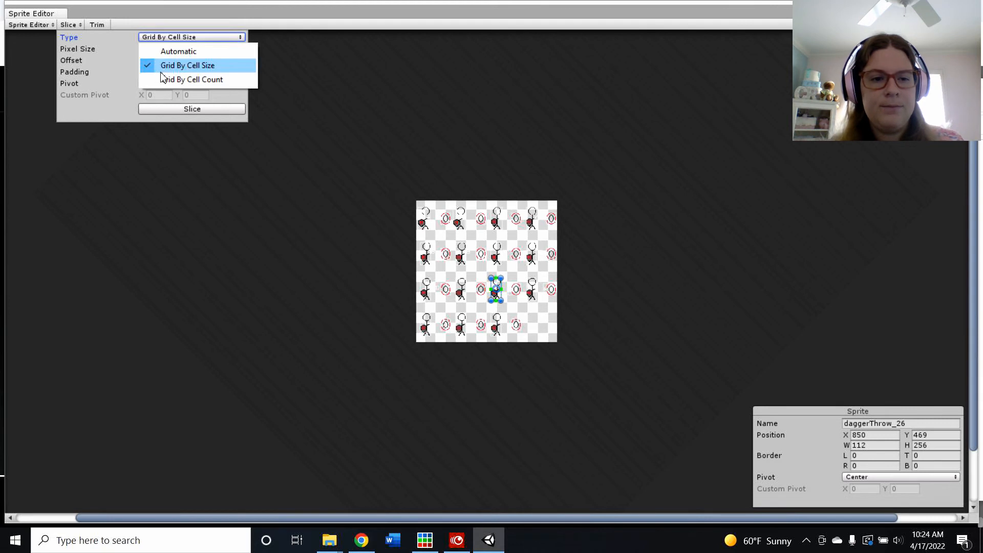
pyautogui.click(196, 70)
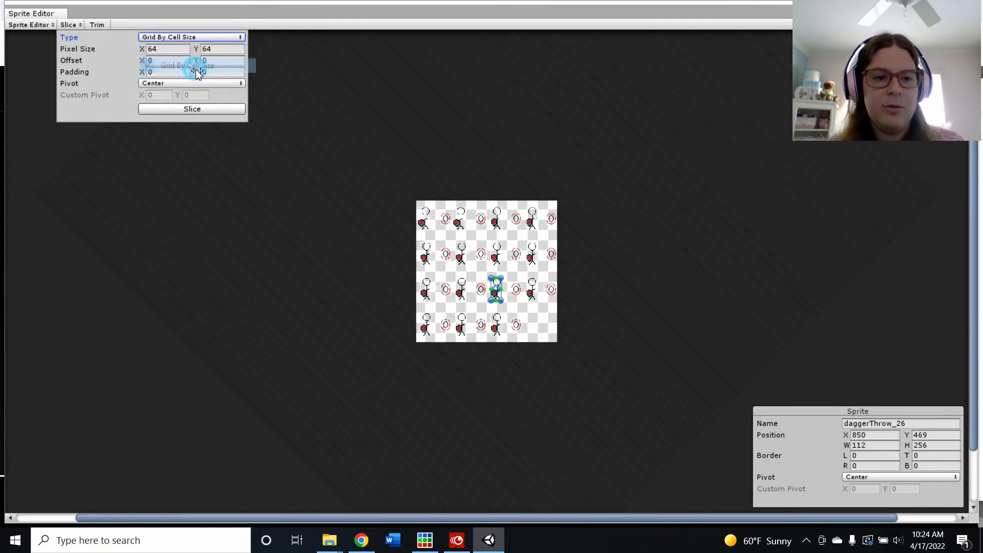
pyautogui.click(174, 49)
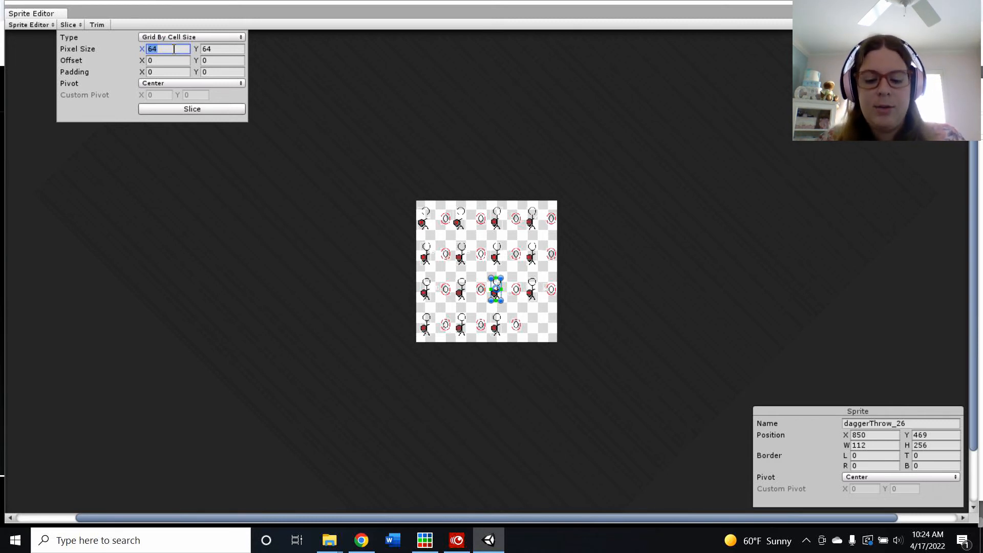
pyautogui.click(226, 50)
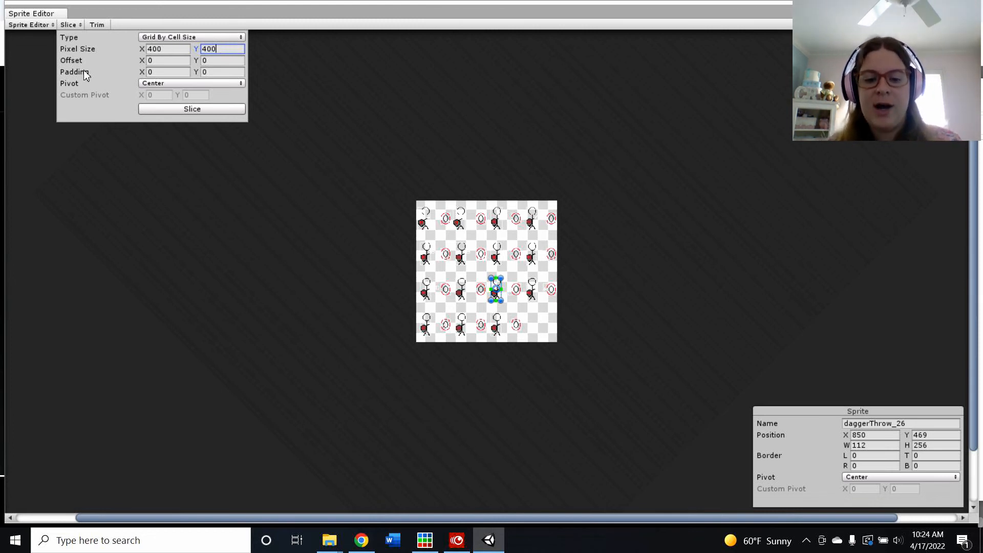
# Step: Check the Piskel canvas dimensions in its resize settings before returning to Unity
pyautogui.click(425, 540)
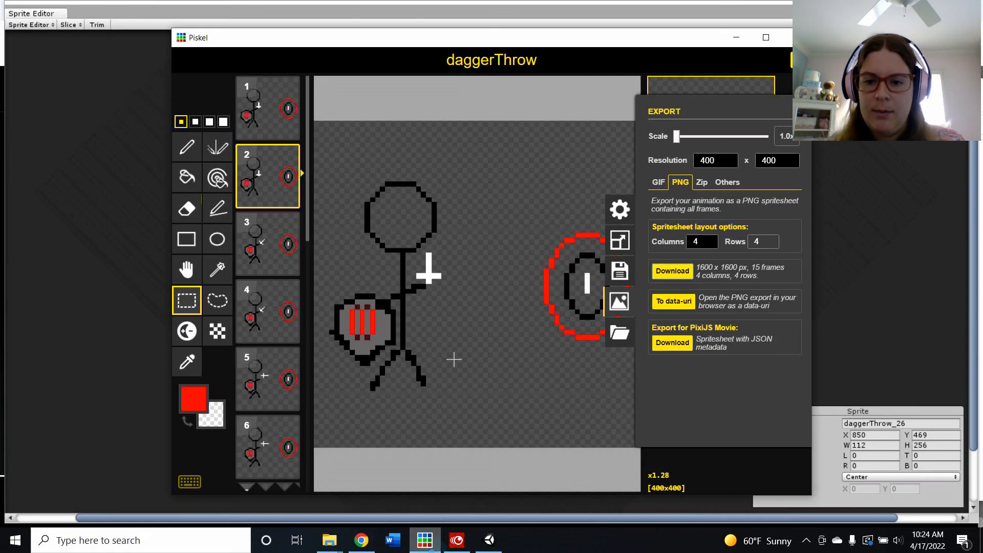
pyautogui.click(620, 251)
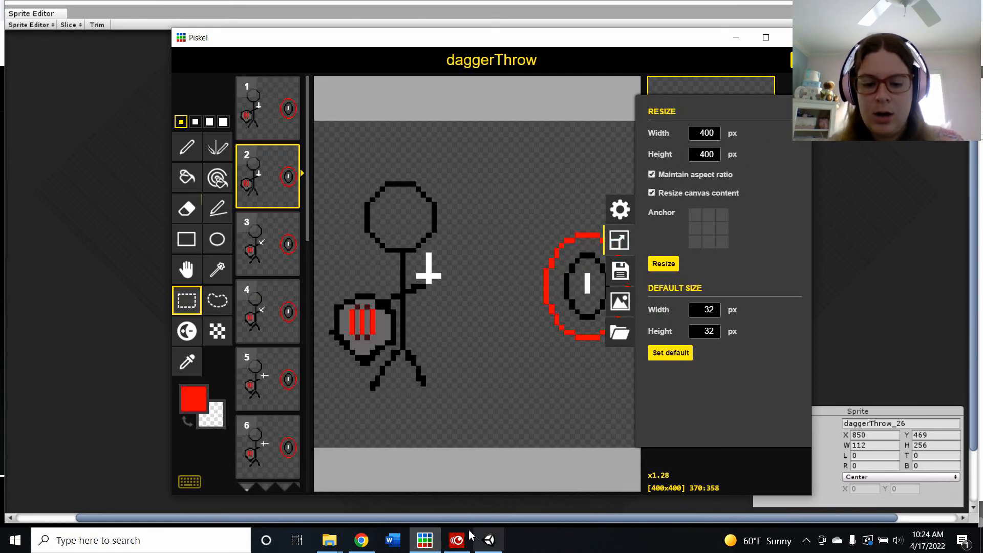
pyautogui.click(486, 539)
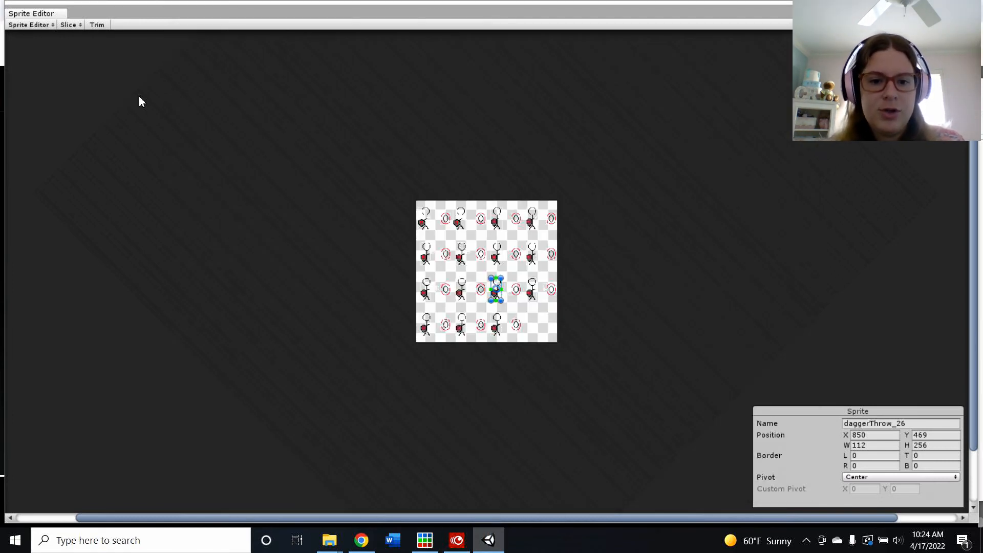
# Step: Slice the sheet on the 400 x 400 grid and select several sprites to check the cells
pyautogui.click(69, 24)
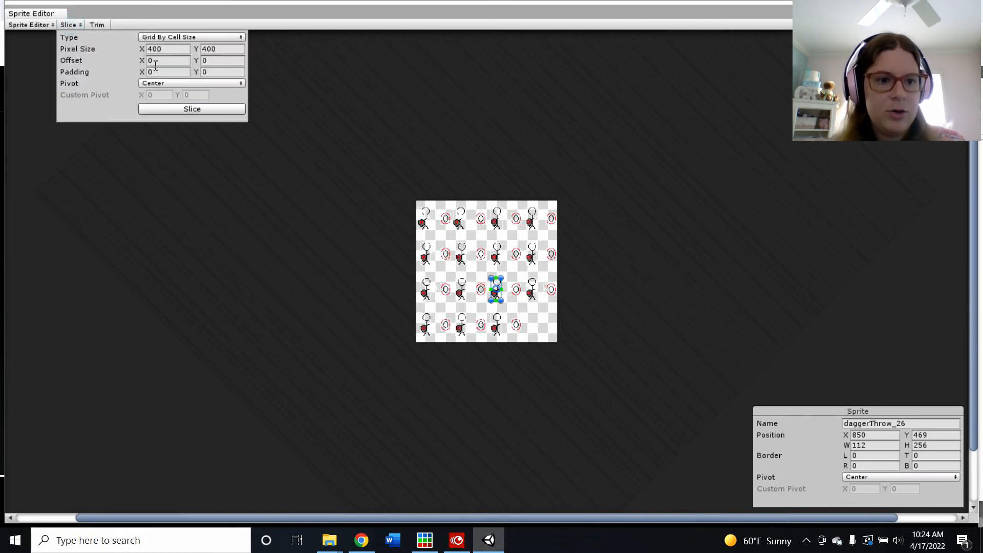
pyautogui.click(145, 109)
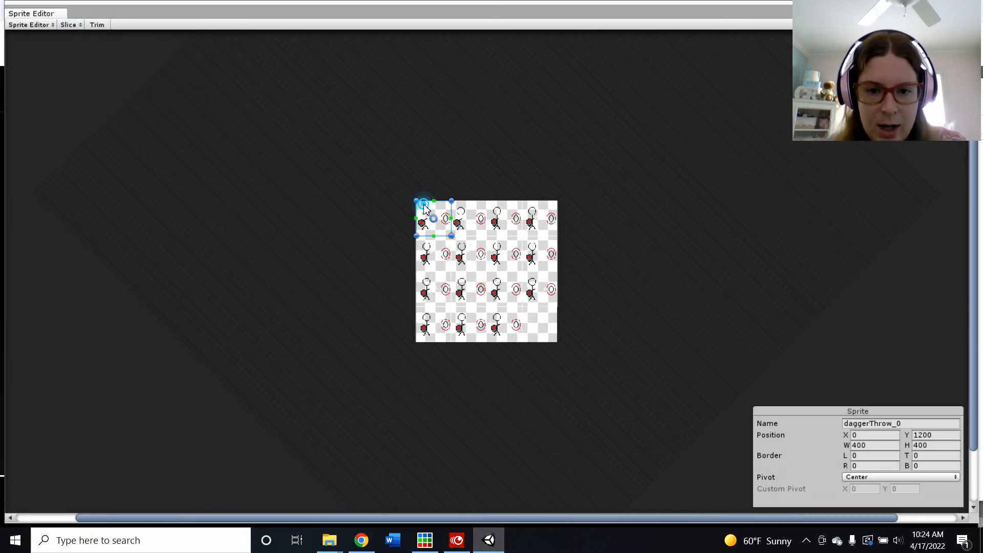
pyautogui.click(473, 223)
pyautogui.click(507, 220)
pyautogui.click(540, 220)
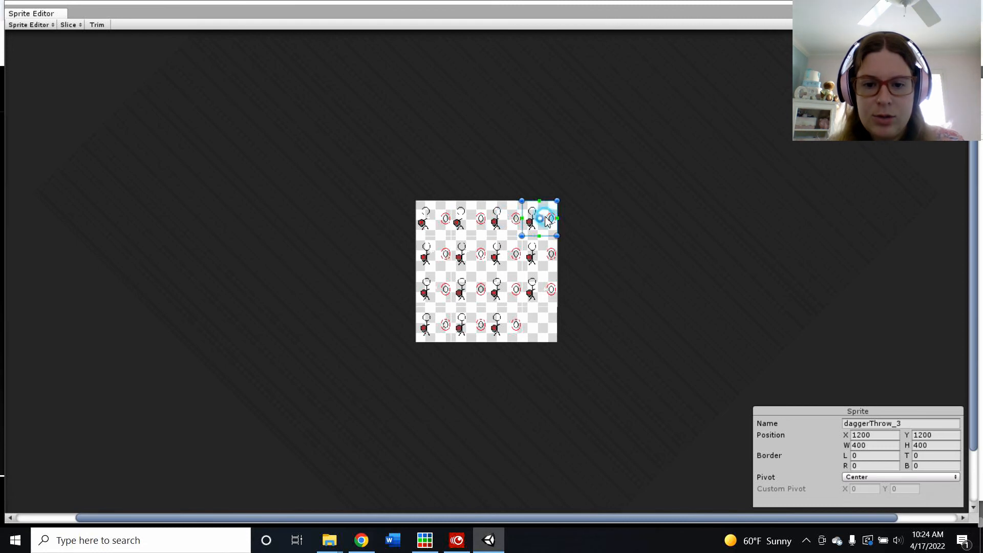
pyautogui.click(507, 325)
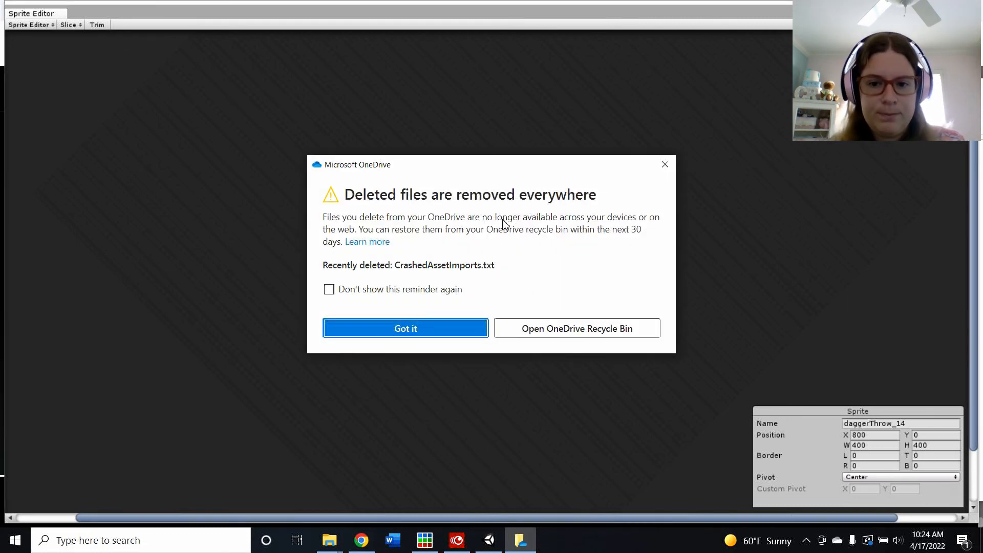
# Step: Dismiss the OneDrive reminder and close the Sprite Editor
pyautogui.click(392, 333)
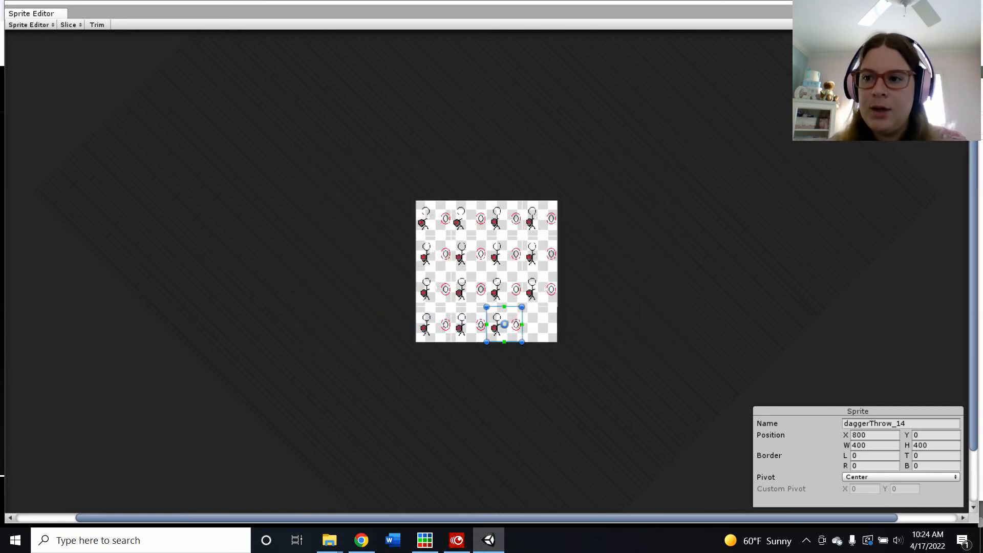
pyautogui.click(968, 3)
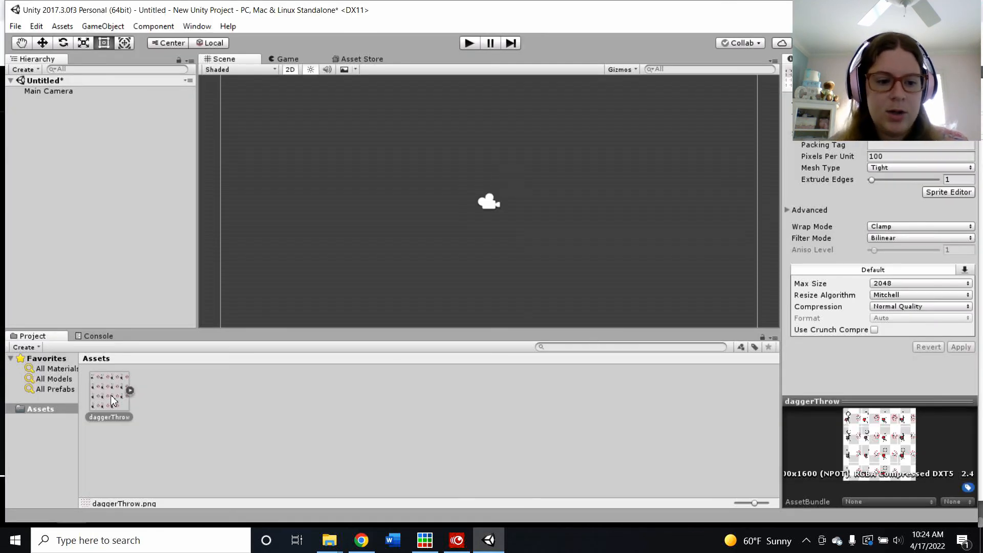
# Step: Drag the sliced daggerThrow sheet into the Scene and save the new animation as daggerThrow in Assets
pyautogui.moveTo(110, 395); pyautogui.dragTo(416, 197)
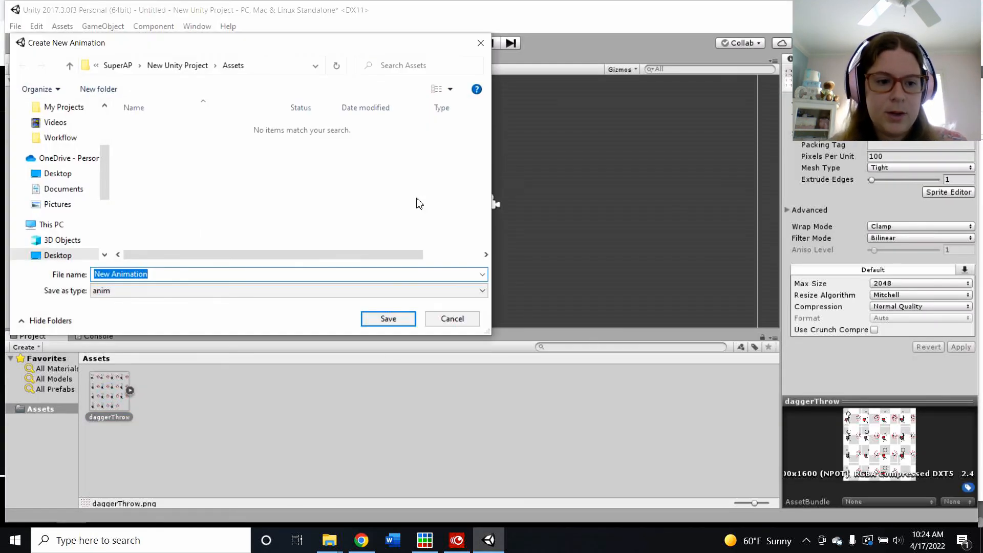
pyautogui.write('dagge')
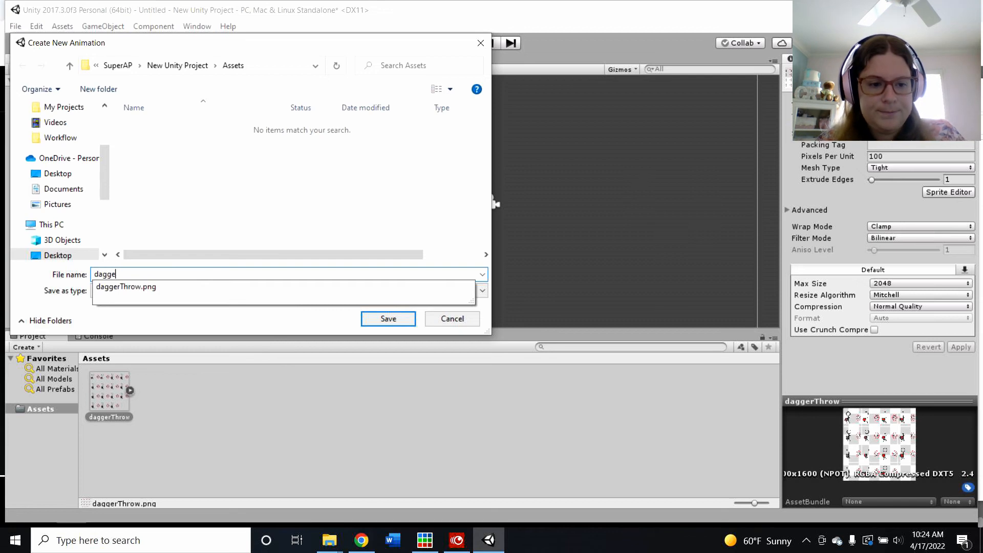
pyautogui.write('rTHrow')
pyautogui.press('BackSpace')
pyautogui.press('BackSpace')
pyautogui.press('BackSpace')
pyautogui.press('BackSpace')
pyautogui.write('hro')
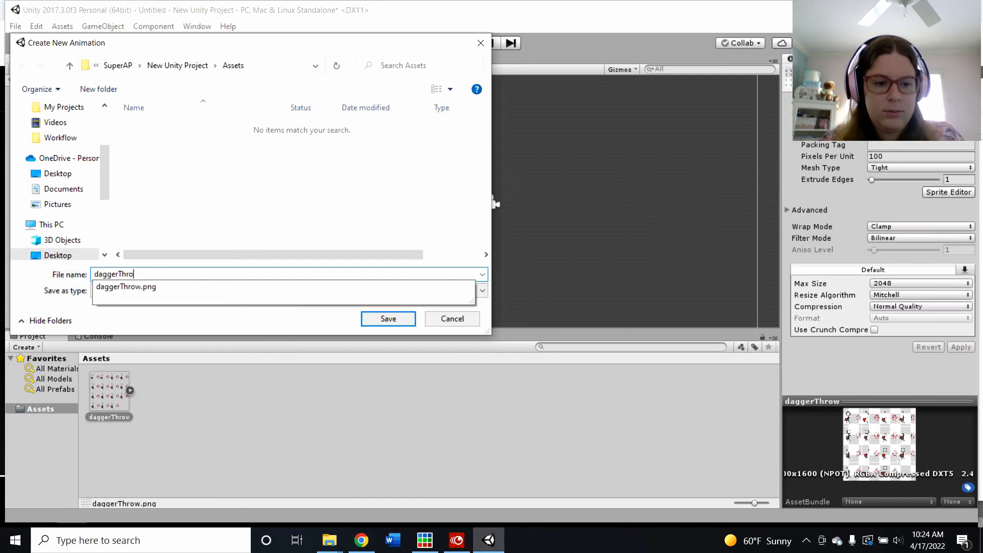
pyautogui.write('w')
pyautogui.click(390, 321)
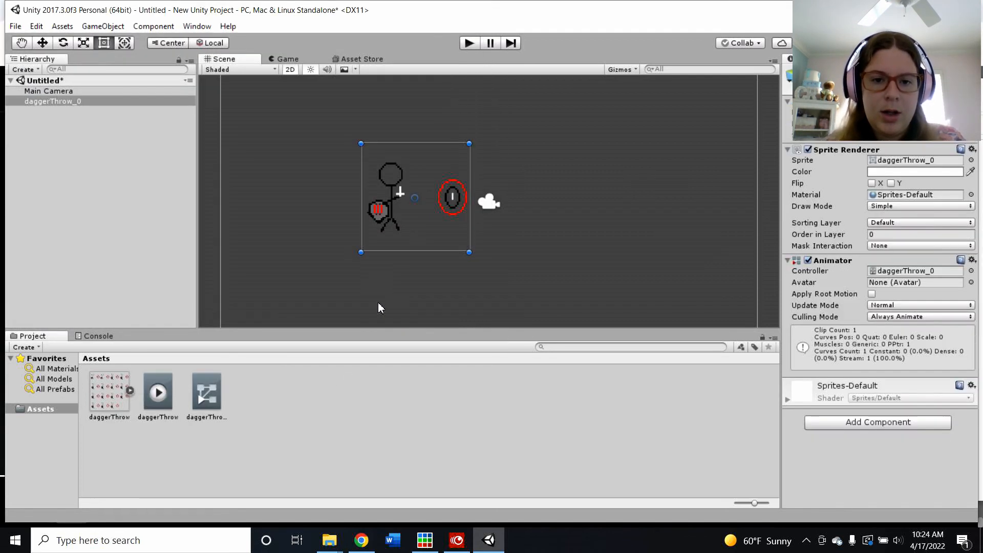
# Step: Play the game to preview the dagger-throw animation, stop playback, and deselect the object
pyautogui.click(468, 44)
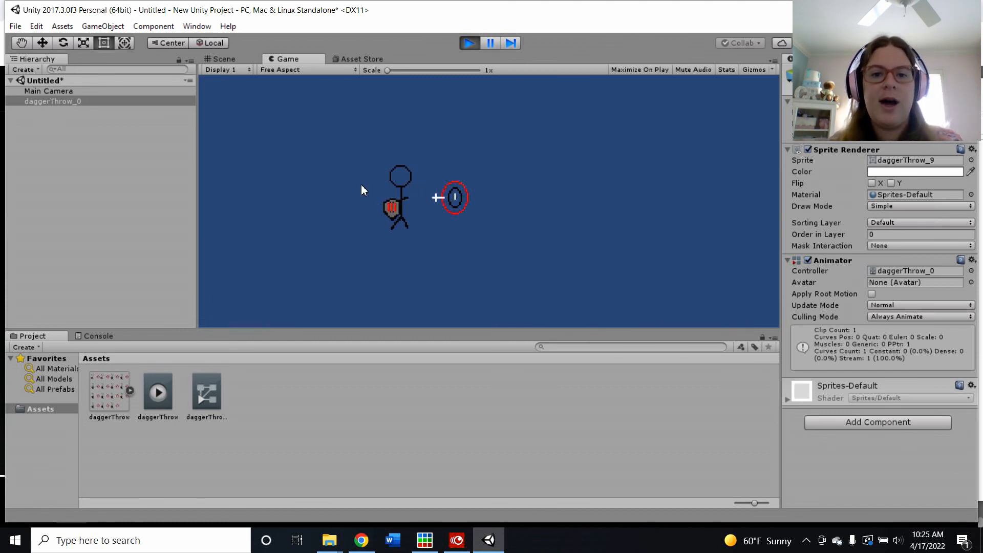
pyautogui.click(469, 43)
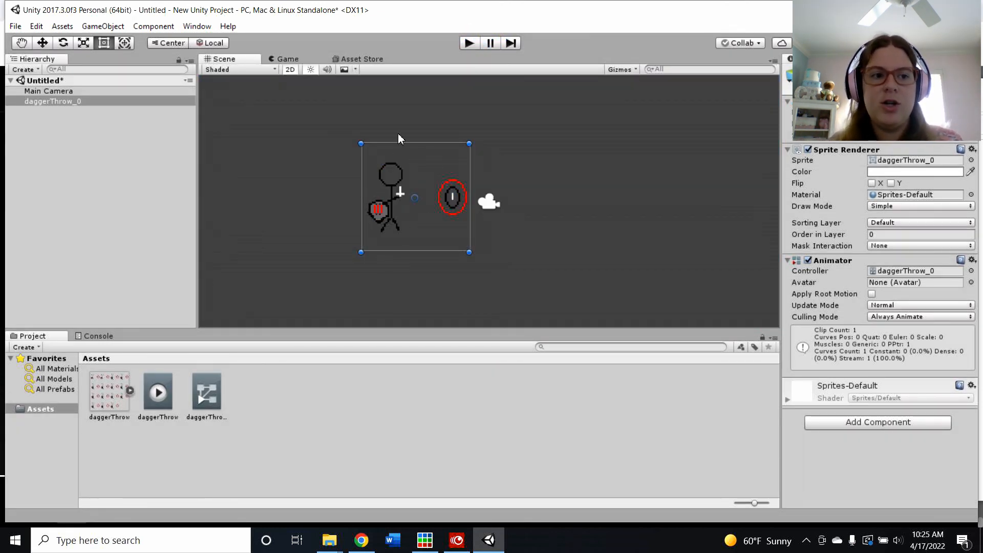
pyautogui.click(541, 167)
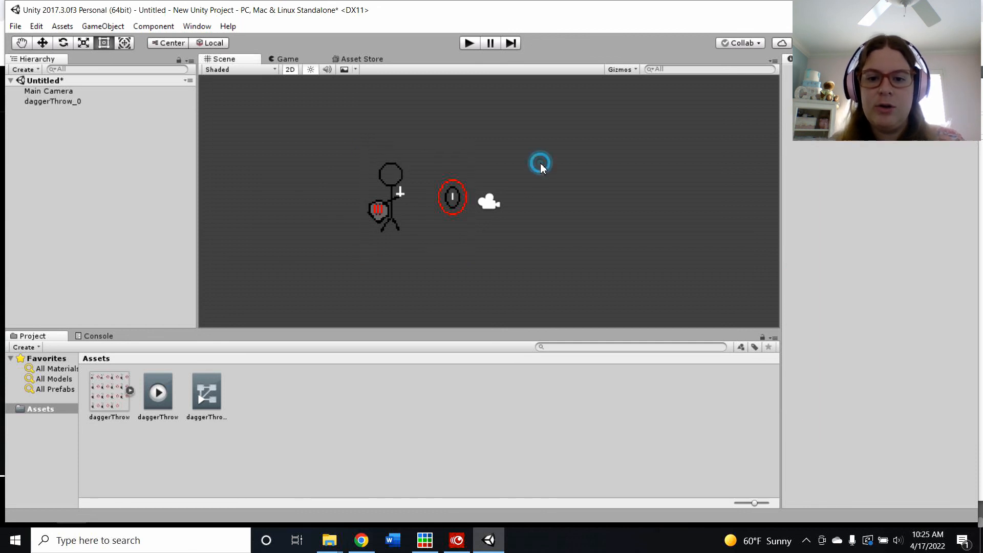